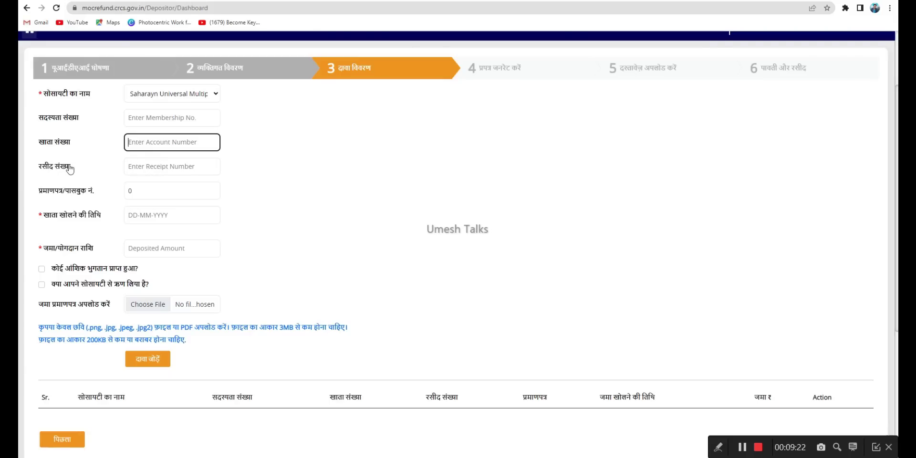
# Step: Compare the claim form's membership, account, receipt and certificate number fields with the Saharayn Universal Multipurpose Society deposit certificate image
pyautogui.click(620, 451)
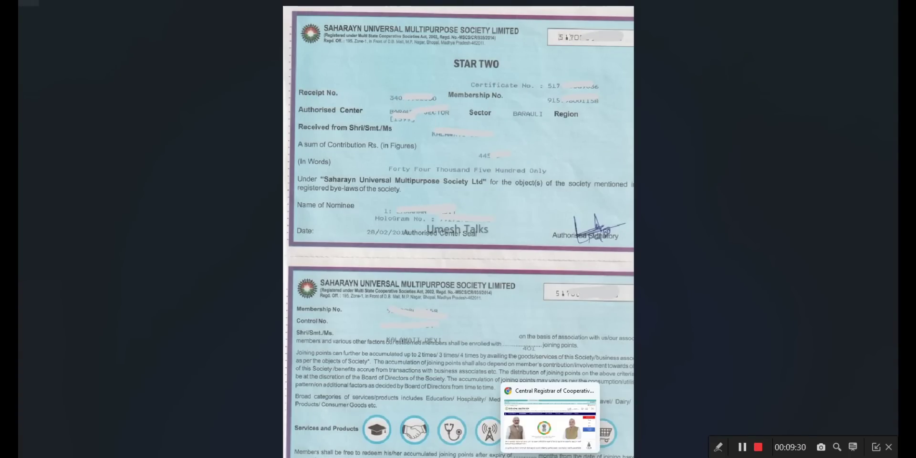
pyautogui.click(610, 419)
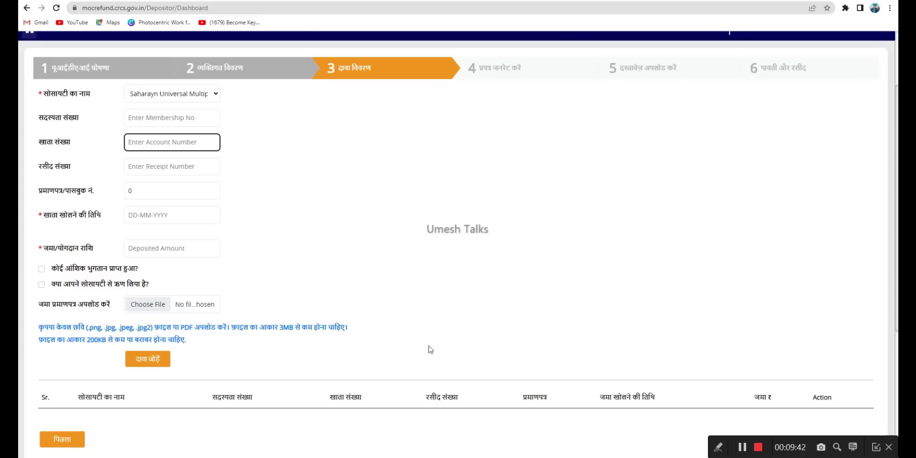
pyautogui.hotkey('alt', 'Tab')
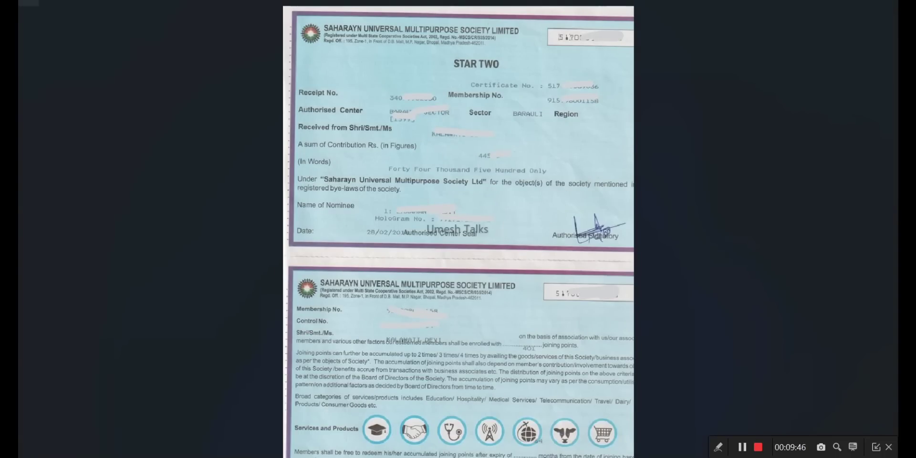
pyautogui.hotkey('alt', 'Tab')
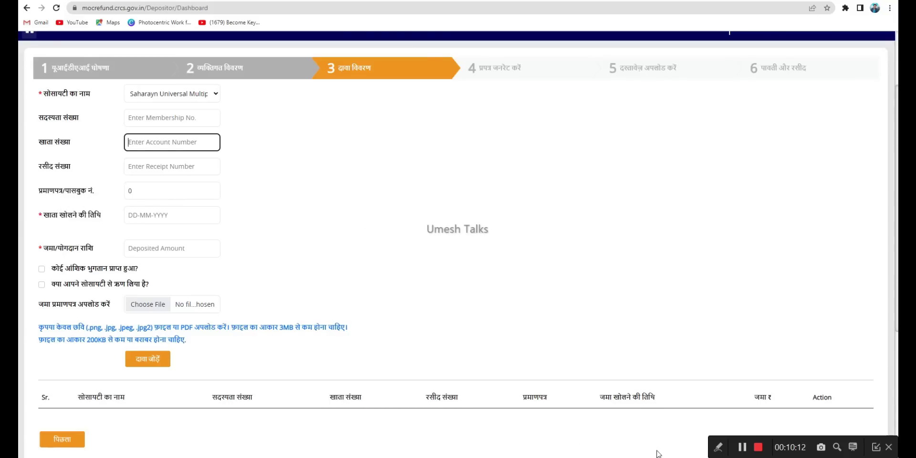
pyautogui.hotkey('alt', 'Tab')
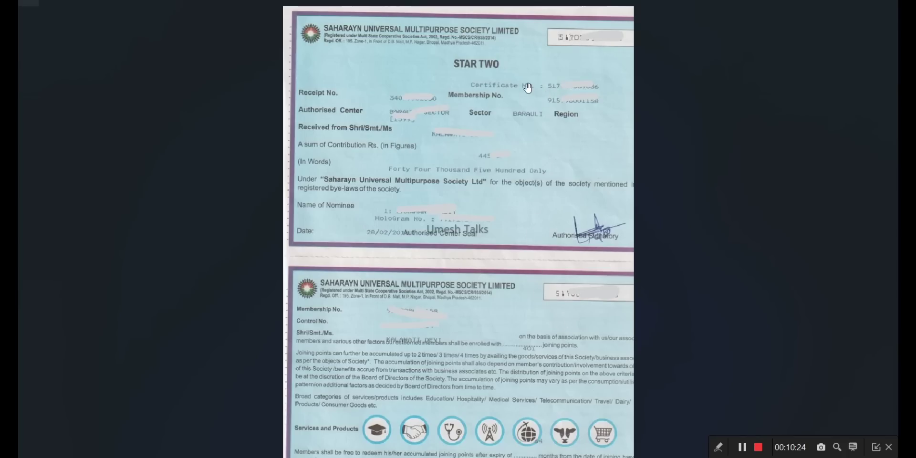
pyautogui.hotkey('alt', 'Tab')
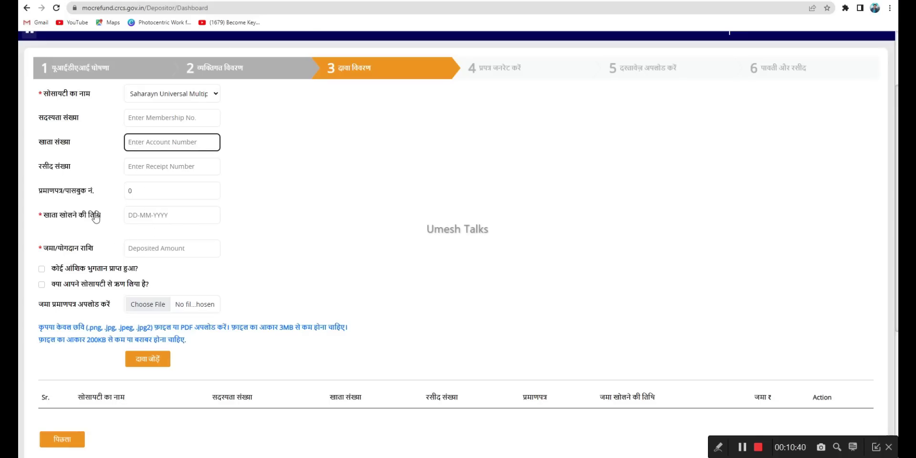
# Step: Find the date on the deposit certificate image that corresponds to the form's account opening date field
pyautogui.hotkey('alt', 'Tab')
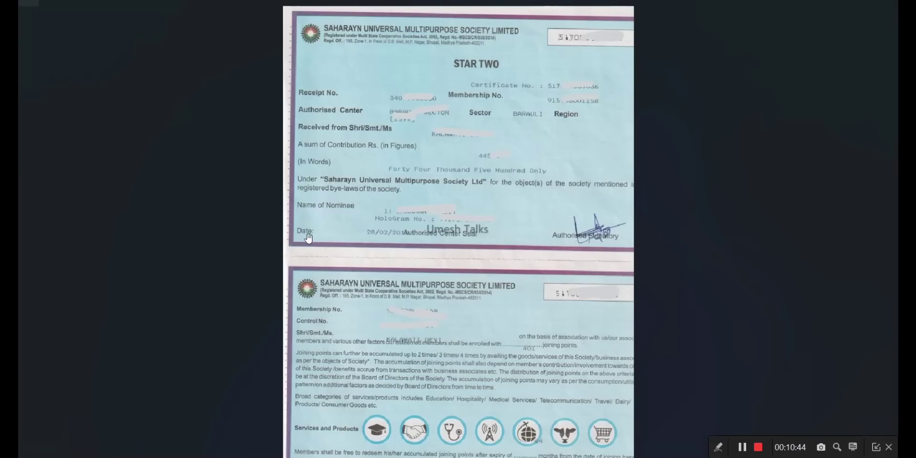
pyautogui.moveTo(400, 412)
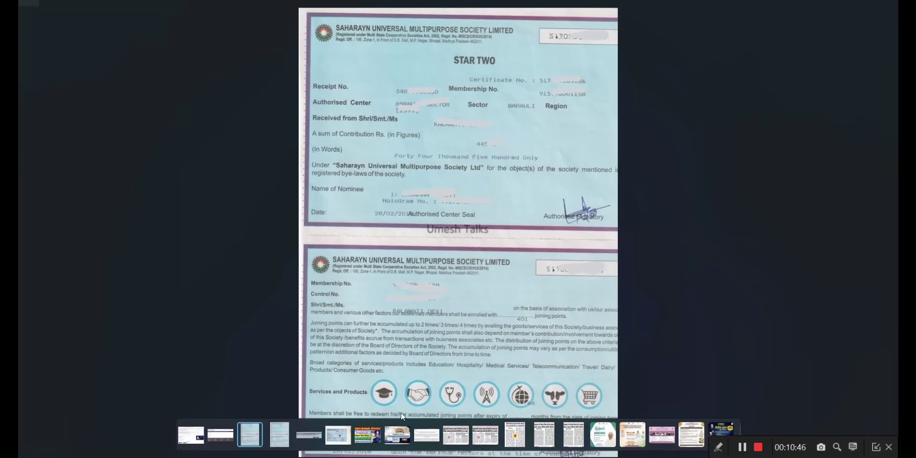
pyautogui.scroll(1, 437, 321)
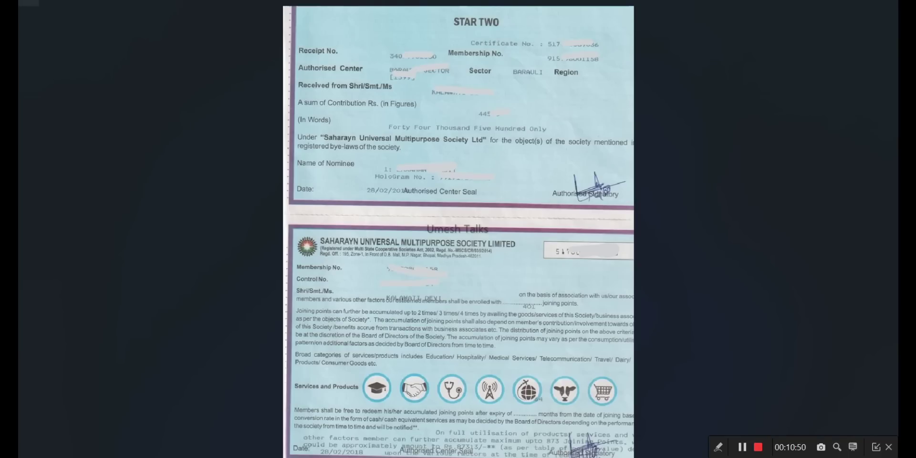
pyautogui.moveTo(445, 336); pyautogui.dragTo(449, 398)
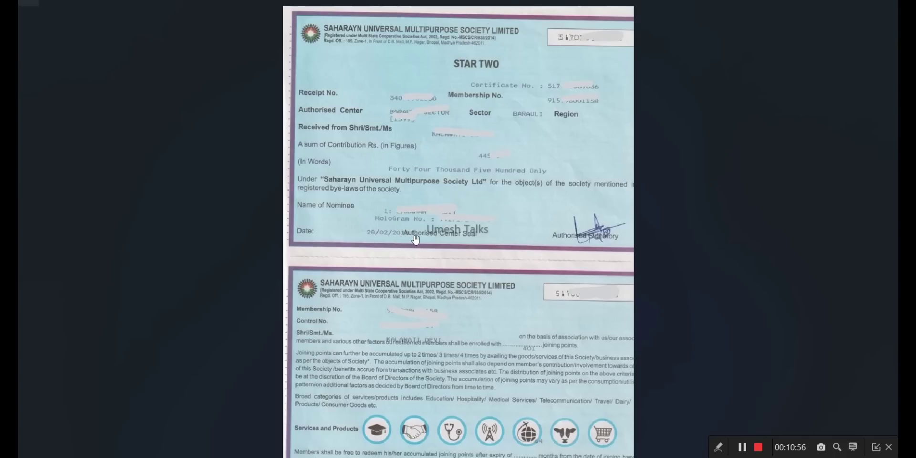
pyautogui.scroll(-1, 440, 308)
pyautogui.scroll(-3, 439, 308)
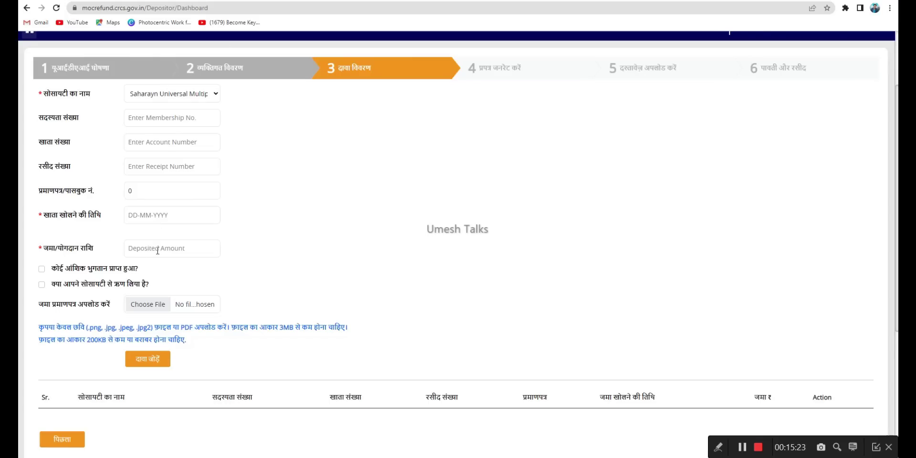
# Step: Check the contribution amount on the deposit certificate against the form's deposited amount field, and review the certificate required for upload
pyautogui.hotkey('alt', 'Tab')
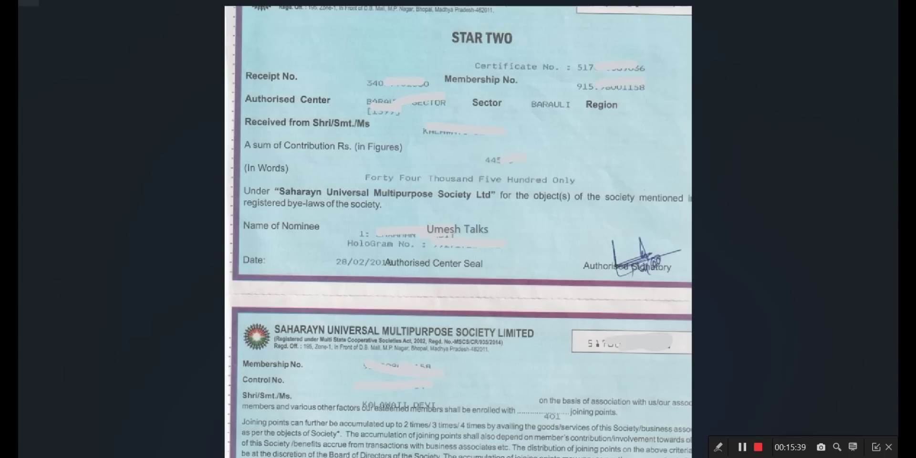
pyautogui.click(564, 454)
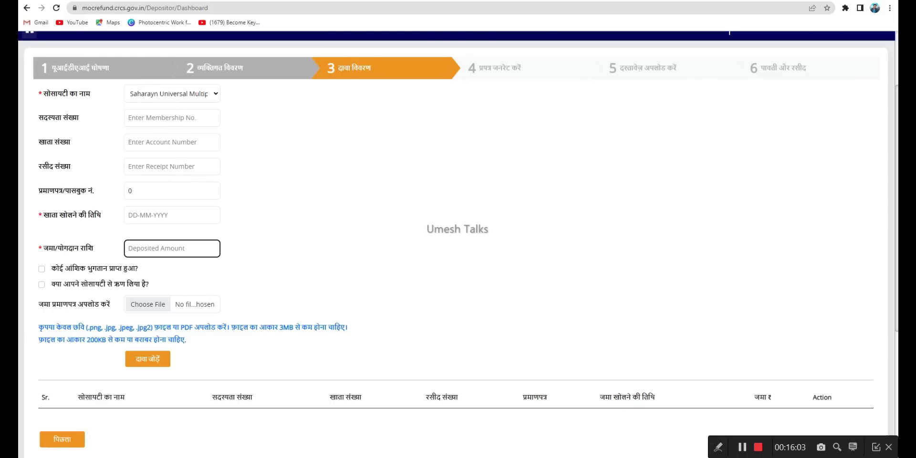
pyautogui.hotkey('alt', 'Tab')
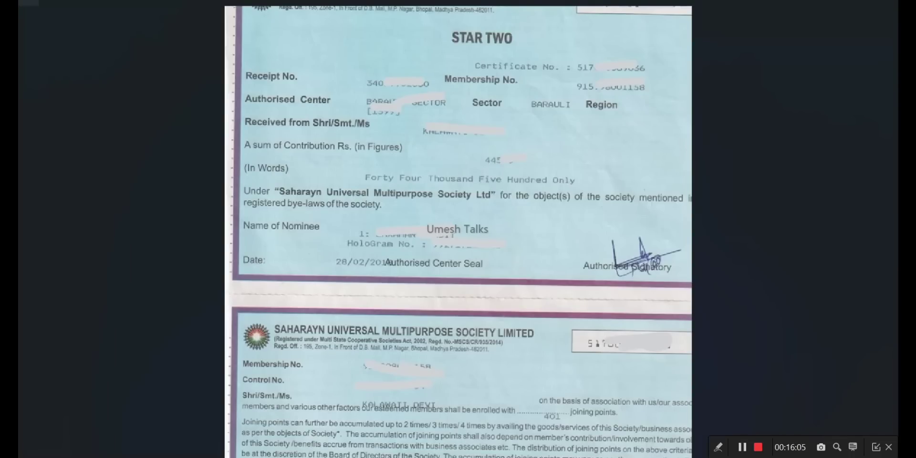
pyautogui.hotkey('alt', 'Tab')
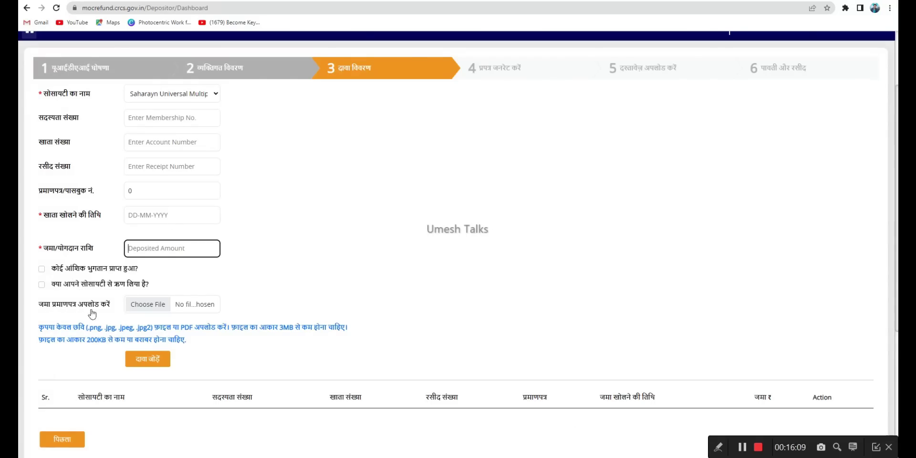
pyautogui.hotkey('alt', 'Tab')
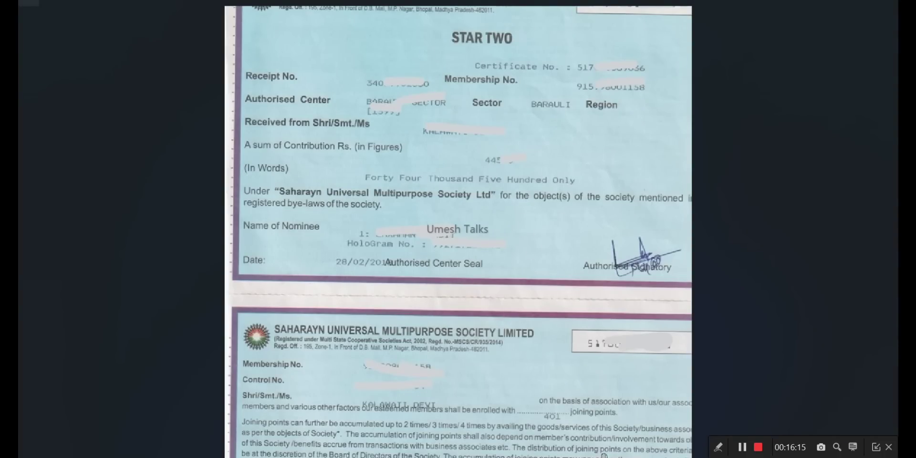
pyautogui.hotkey('alt', 'Tab')
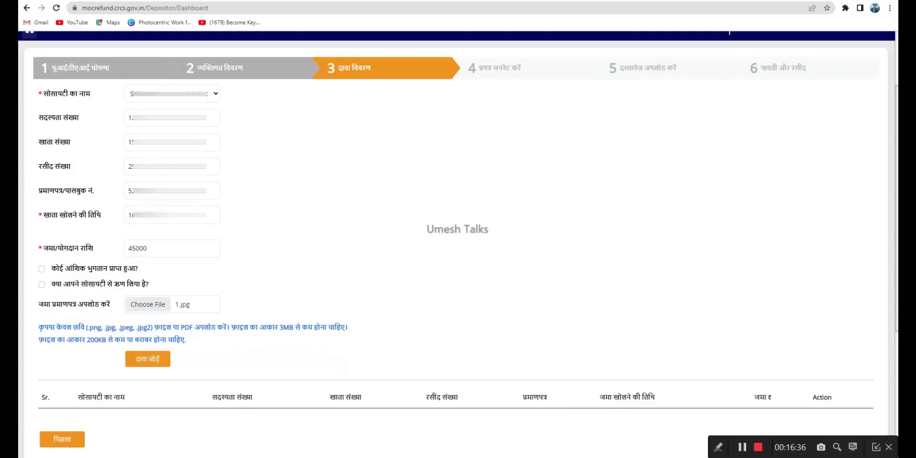
# Step: Try to add the filled-in claim and consult FAQ items 19 to 21 on claiming for multiple deposit accounts
pyautogui.click(147, 360)
pyautogui.hotkey('ctrl', 'Tab')
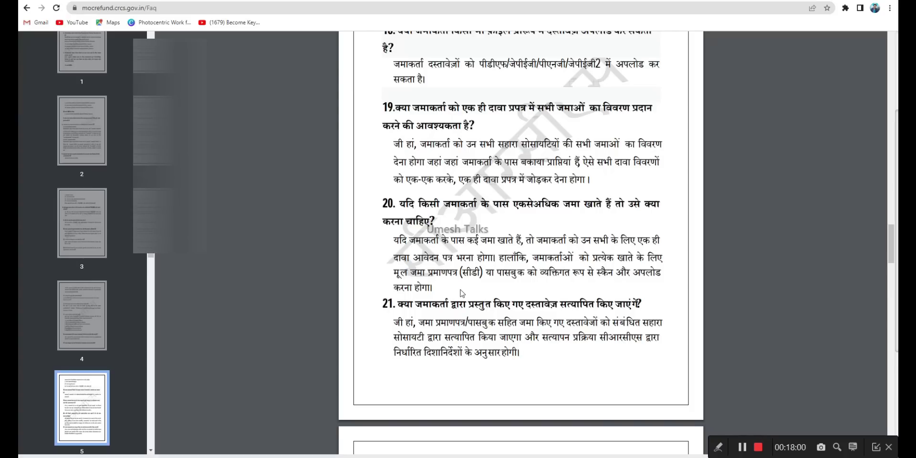
pyautogui.hotkey('ctrl', 'w')
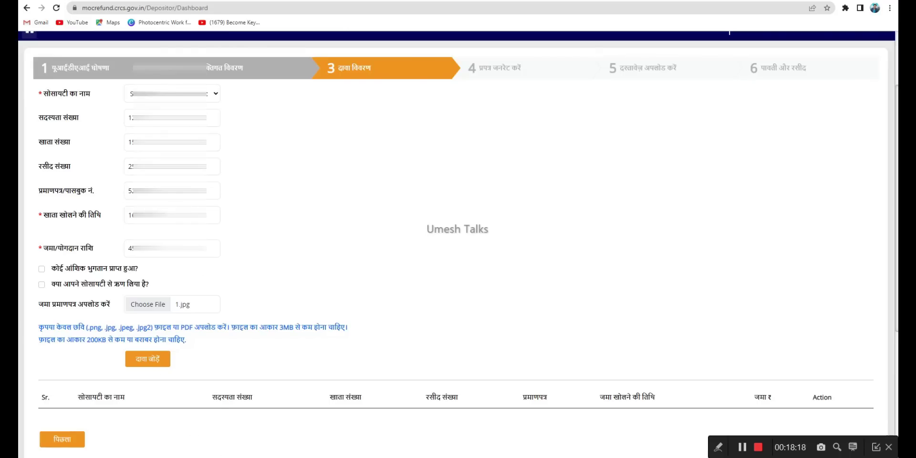
pyautogui.scroll(-2, 484, 420)
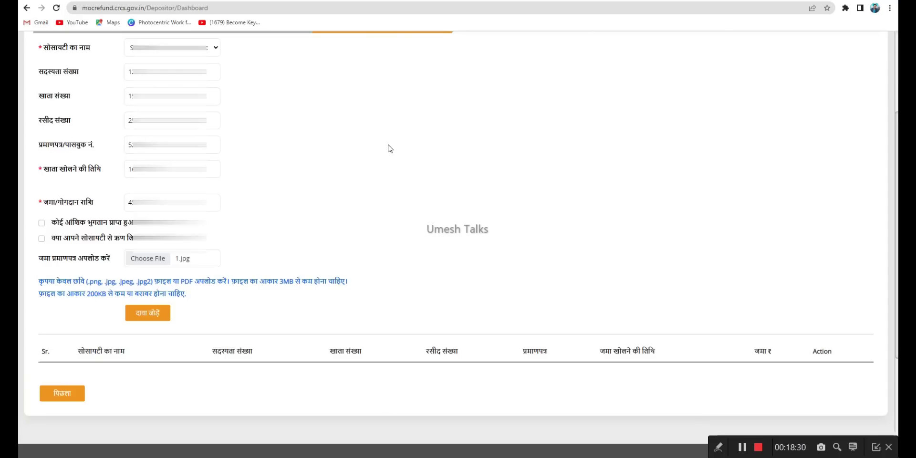
# Step: Switch to the portal's user manual and read Step 11 on how added claims are listed
pyautogui.hotkey('ctrl', 'Tab')
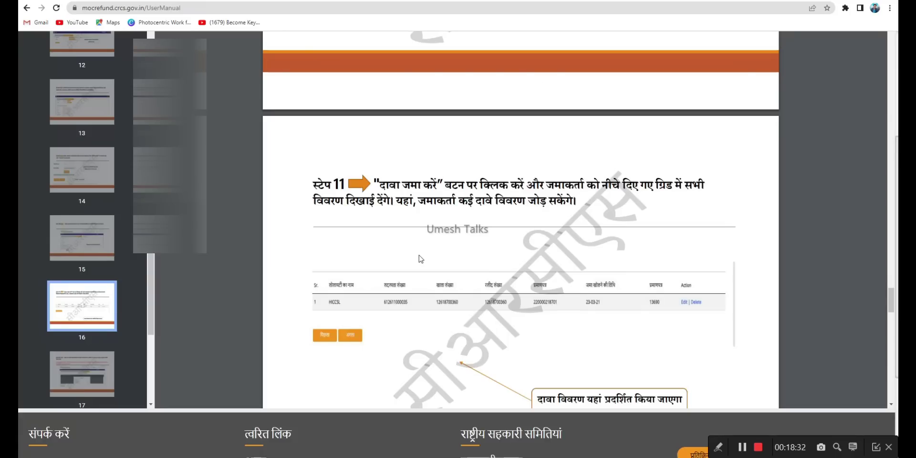
pyautogui.scroll(-1, 530, 221)
pyautogui.scroll(-1, 533, 219)
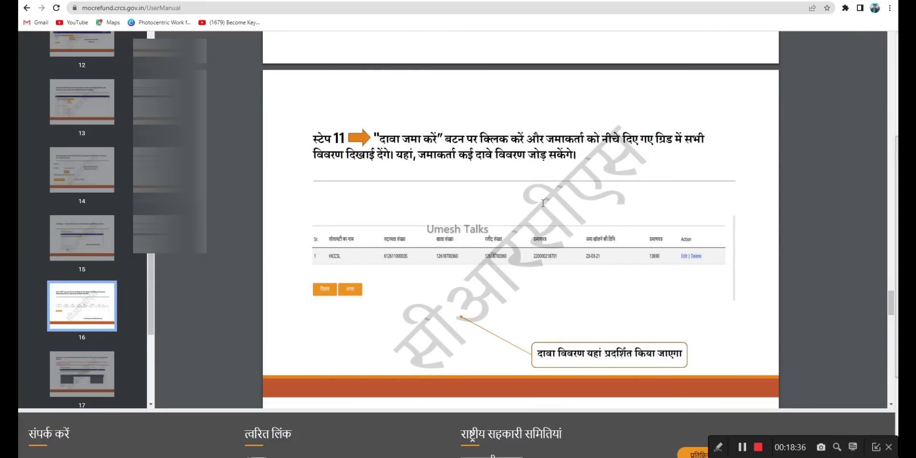
pyautogui.scroll(5, 517, 225)
pyautogui.scroll(-4, 518, 224)
pyautogui.scroll(-1, 518, 225)
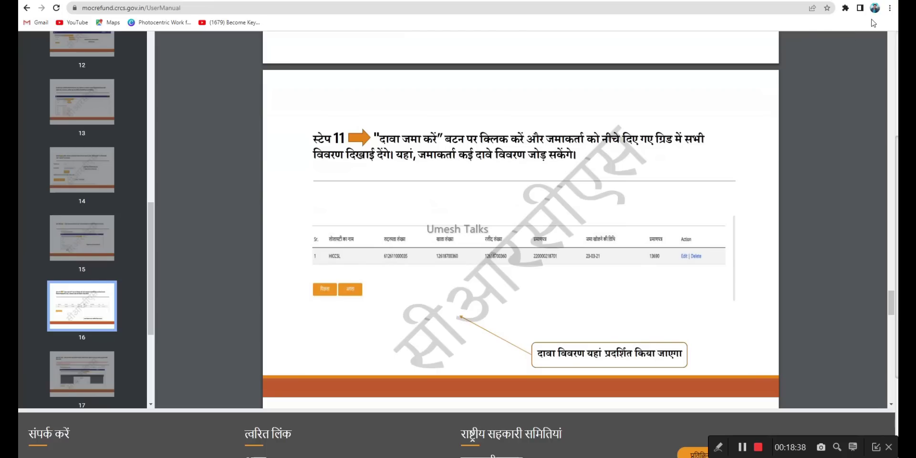
# Step: Enlarge the user manual to 125% and examine the sample claim table under Step 11
pyautogui.click(890, 8)
pyautogui.click(862, 105)
pyautogui.click(861, 105)
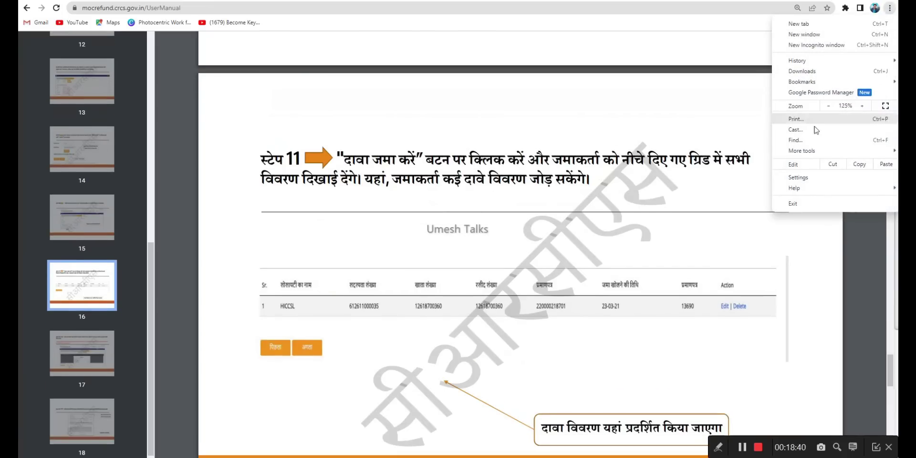
pyautogui.click(516, 197)
pyautogui.scroll(-1, 516, 198)
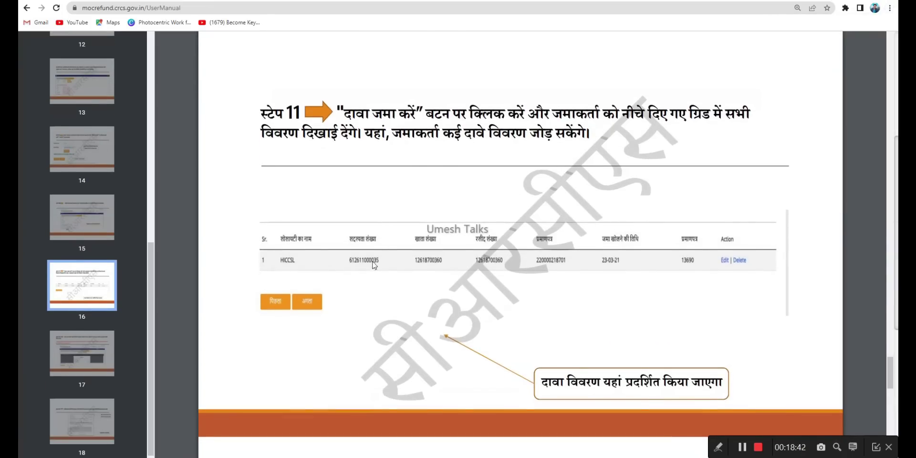
pyautogui.scroll(-1, 370, 276)
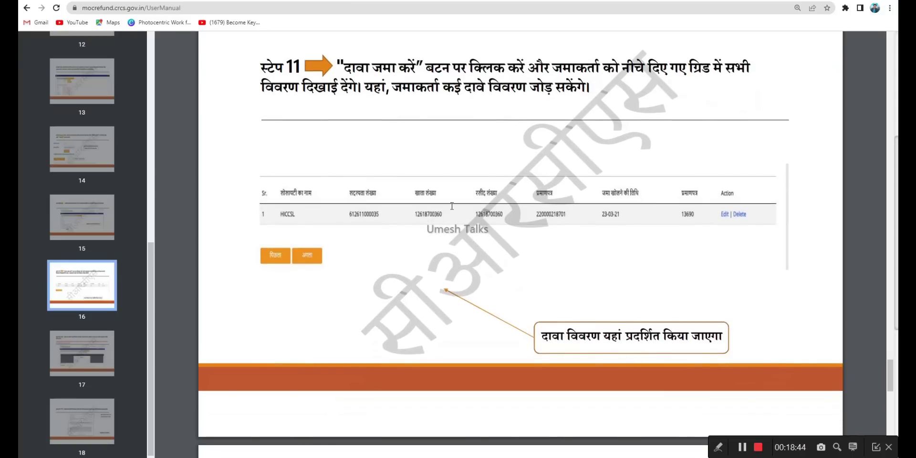